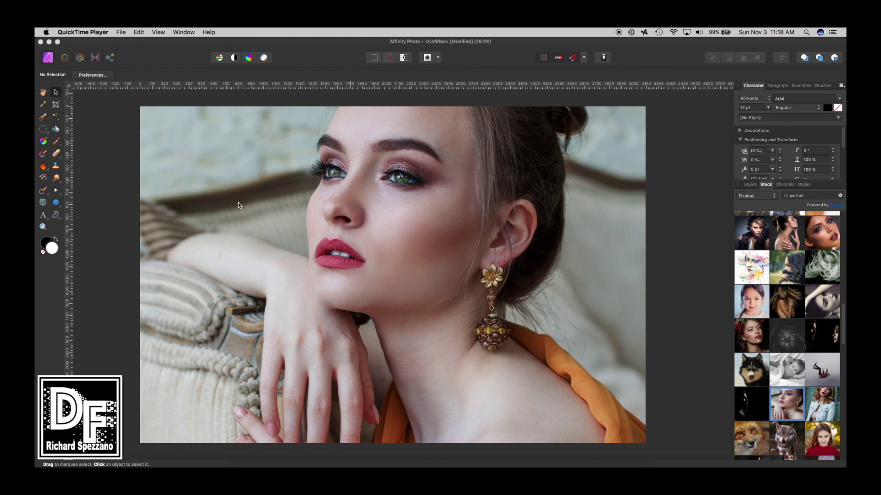
Close the untitled portrait document to bring up the save-changes prompt.
click(347, 222)
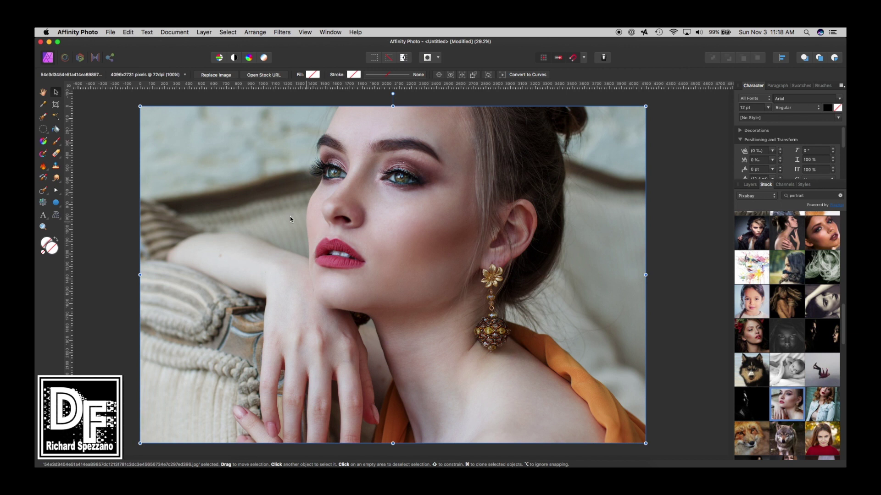
key(super+w)
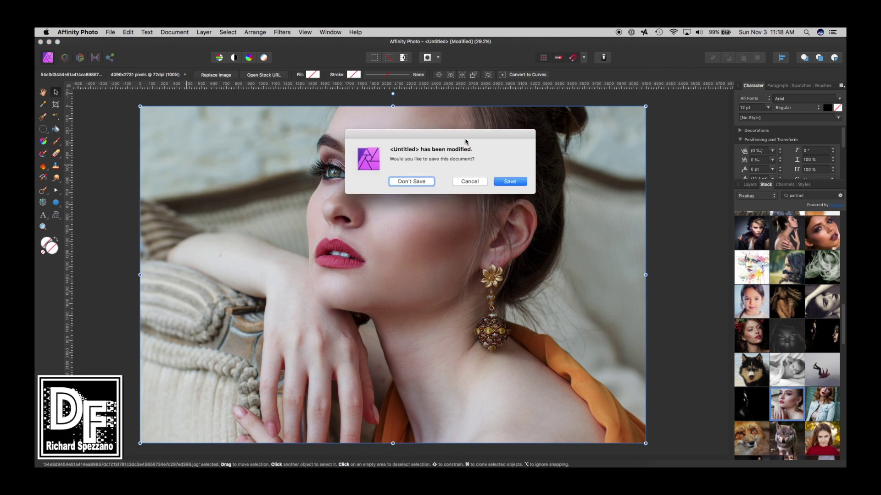
Discard the old document's changes and create a new 1280x800 document.
click(423, 181)
click(111, 33)
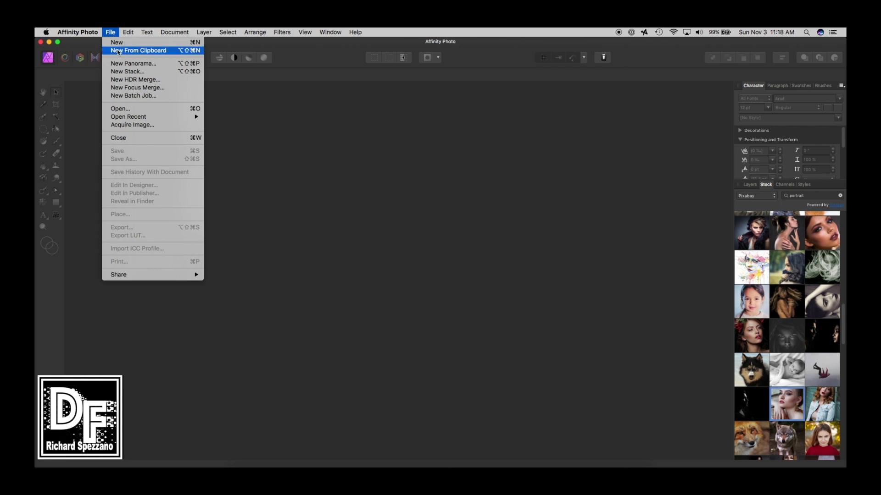
click(118, 42)
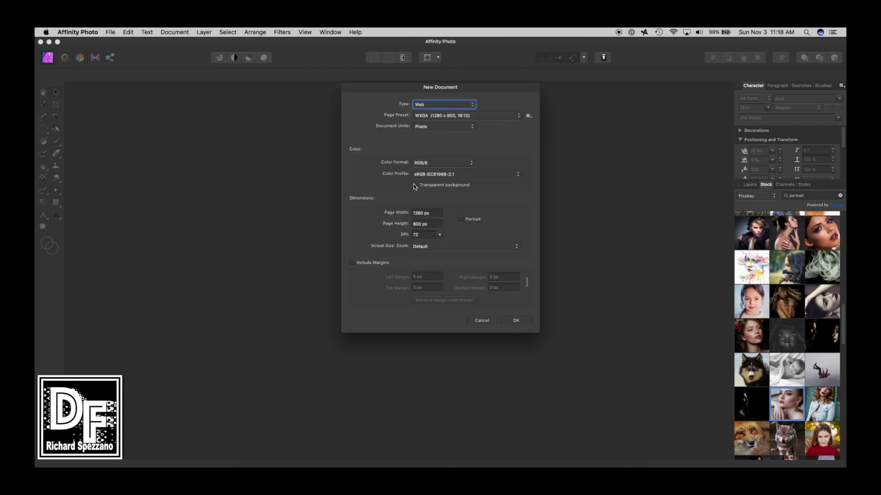
click(516, 320)
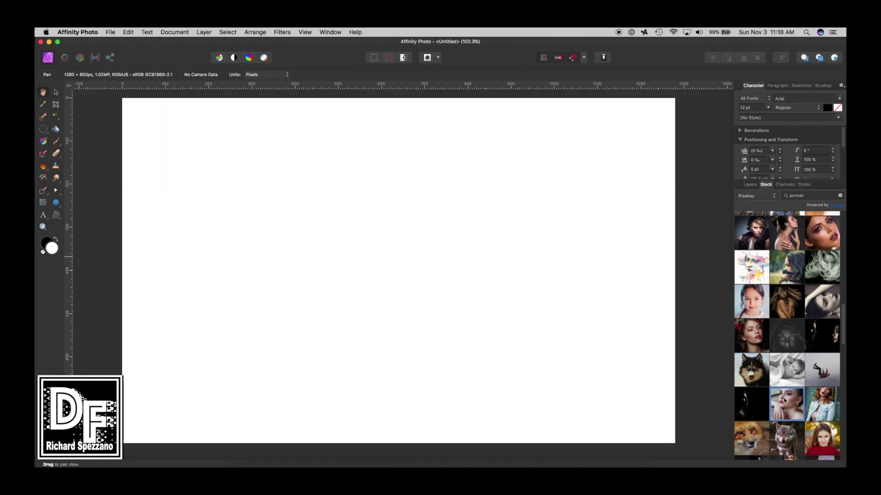
Place the stock portrait and clip the canvas to the full 4096 × 2731 photo.
drag(785, 402, 374, 280)
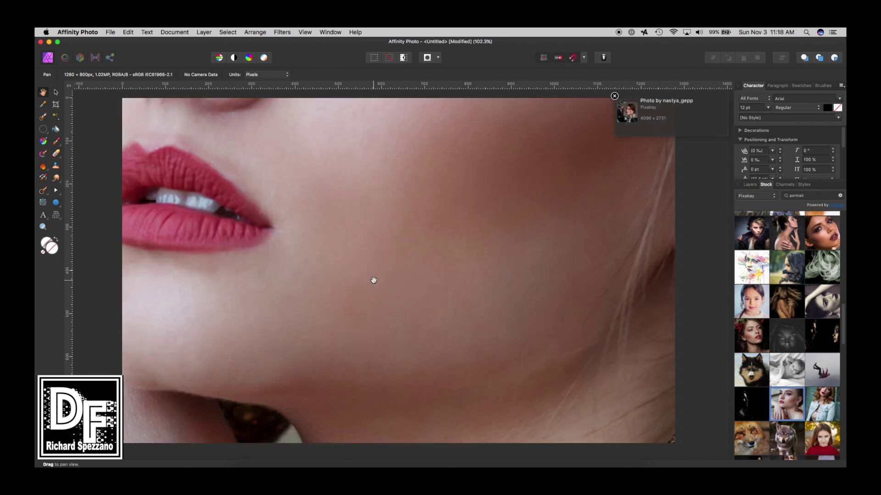
click(170, 31)
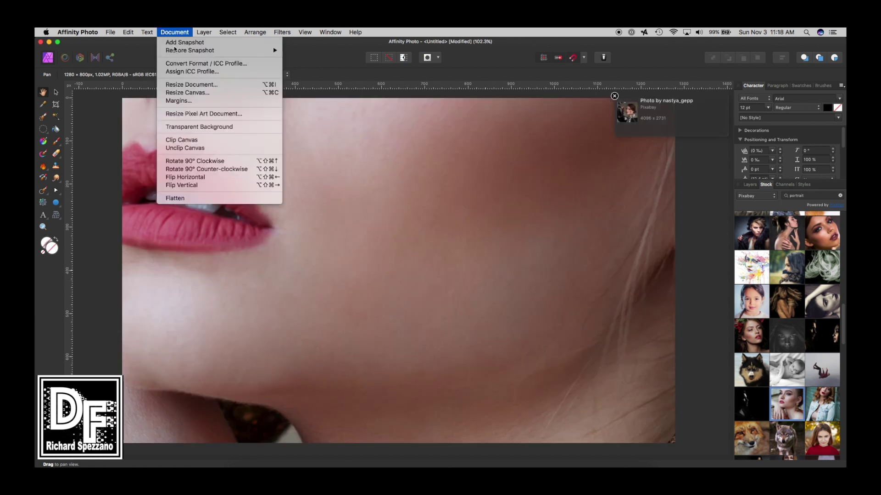
click(190, 139)
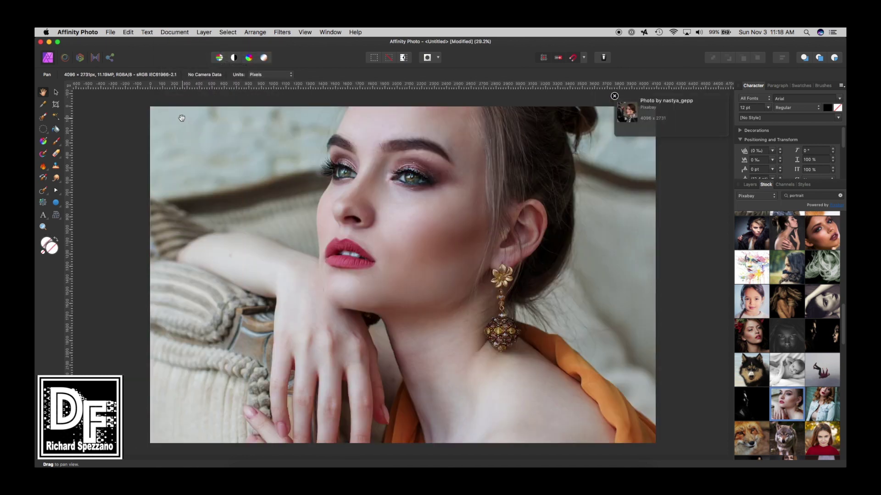
click(56, 93)
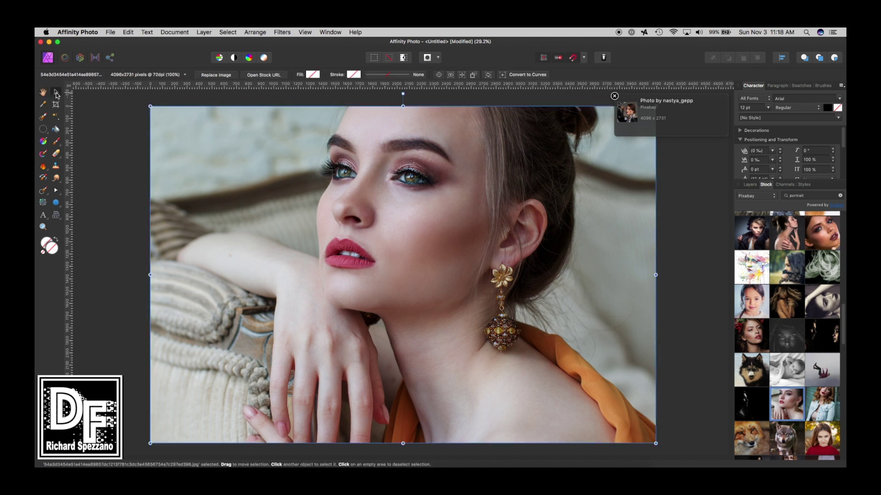
Duplicate the portrait layer, hide the lower copy, and select the top copy.
click(614, 95)
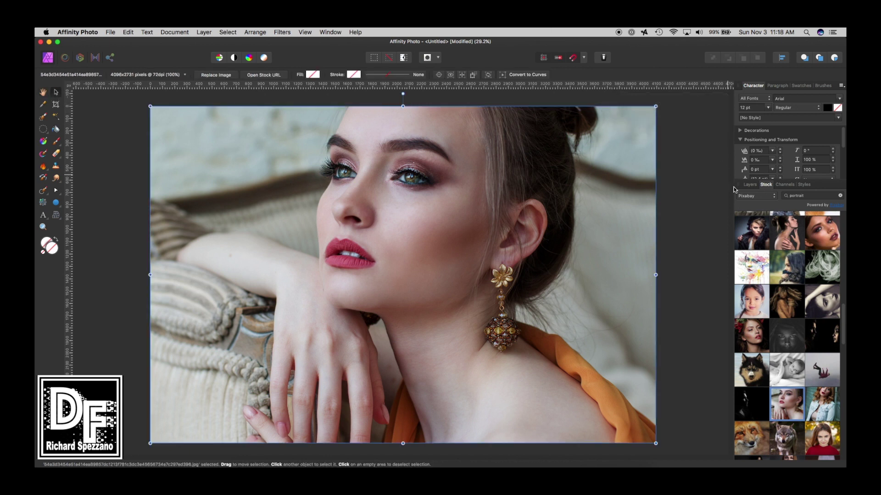
click(750, 185)
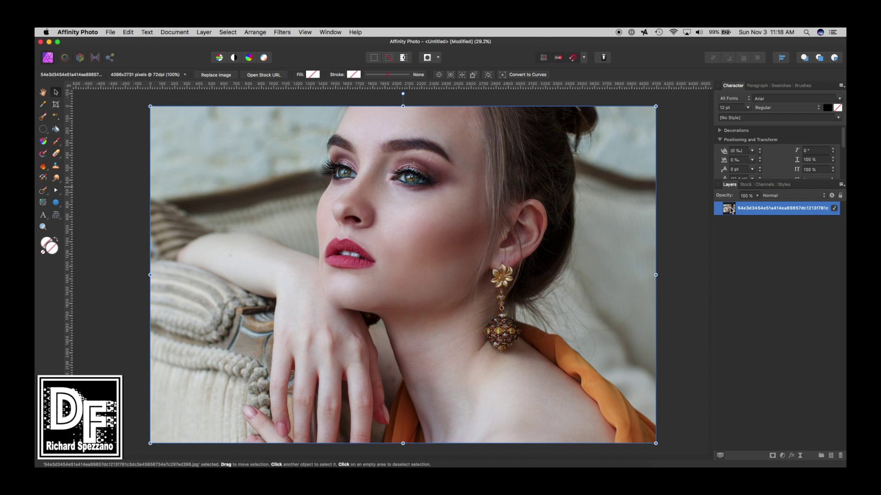
key(super+j)
click(775, 248)
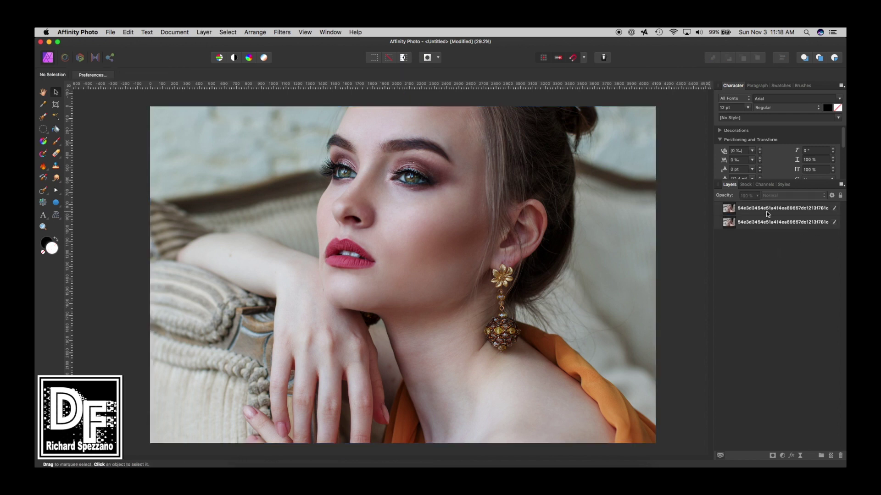
click(834, 222)
click(733, 209)
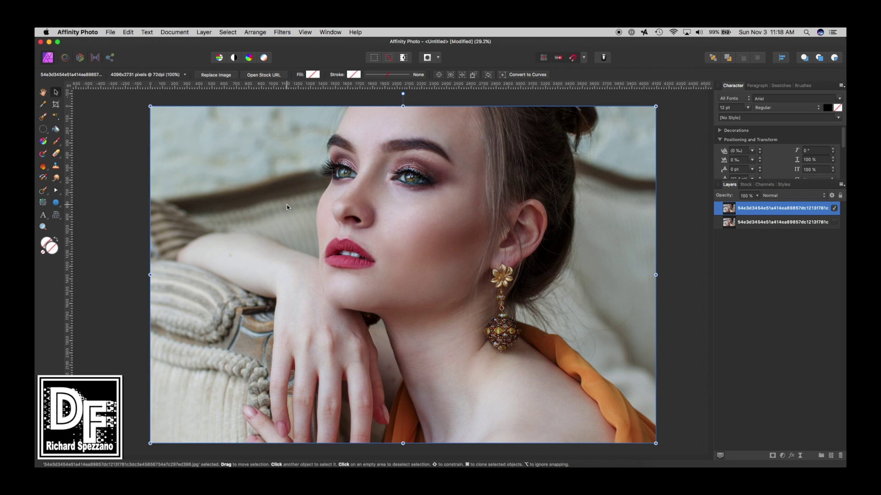
Add an HSL adjustment inside the top portrait layer with Color Burn blend mode.
click(783, 456)
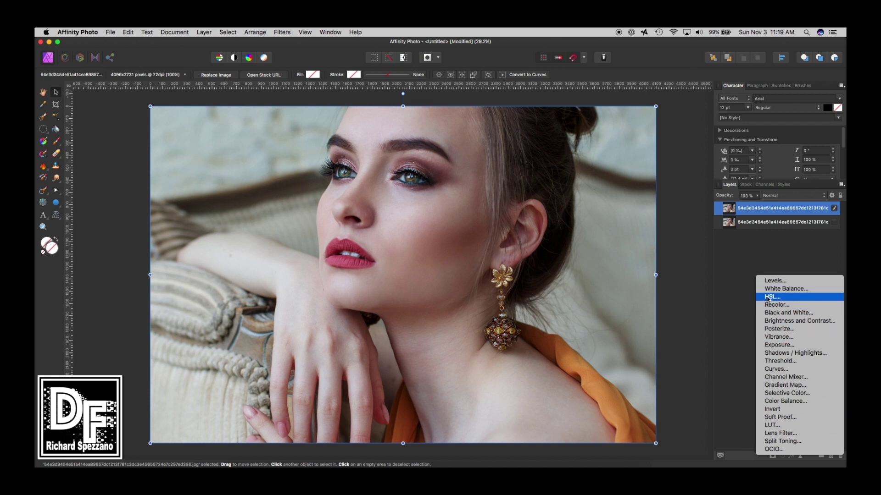
click(773, 297)
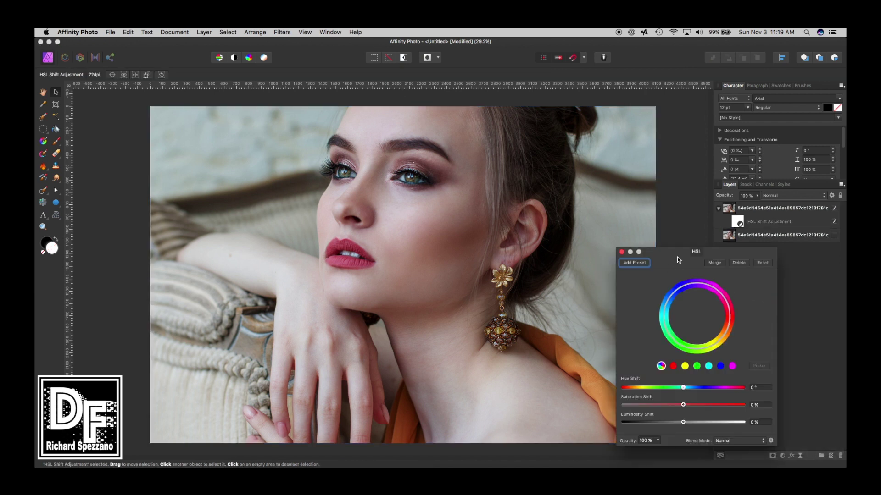
drag(672, 251, 636, 263)
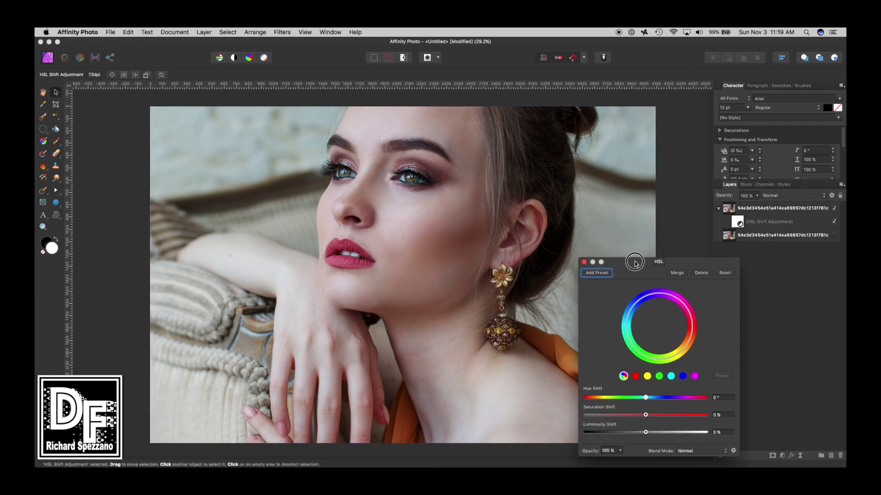
click(718, 451)
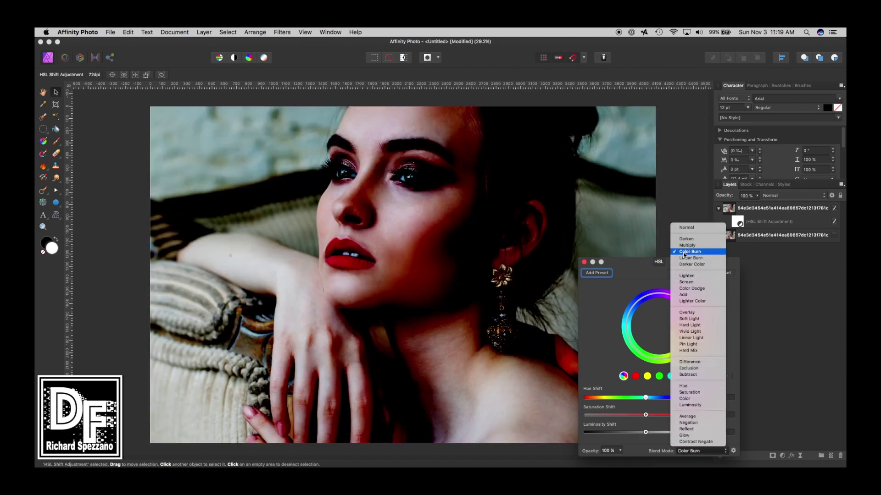
click(683, 253)
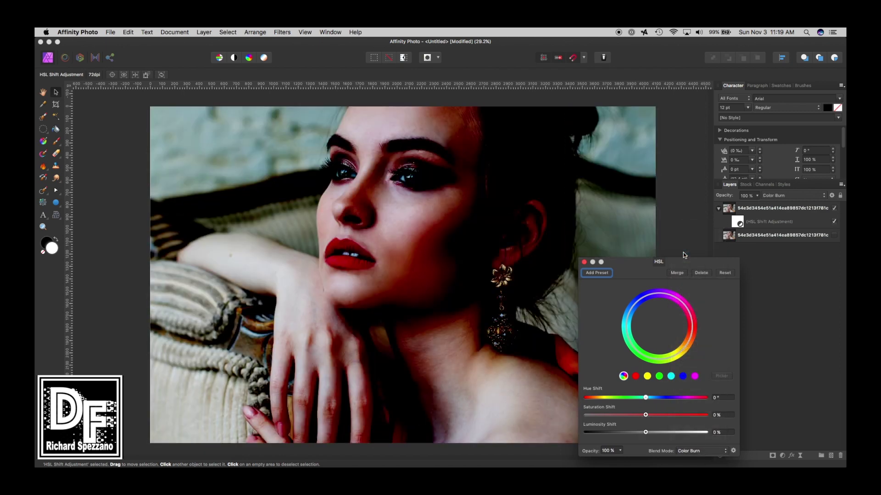
click(583, 263)
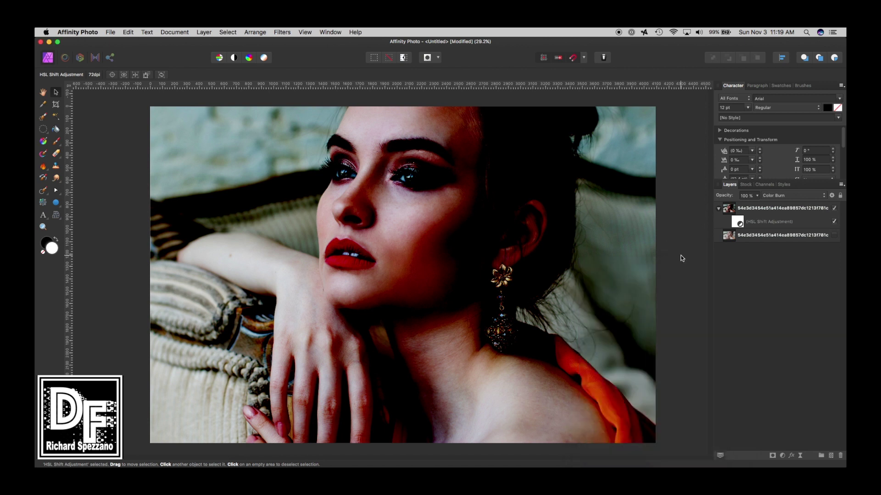
click(739, 223)
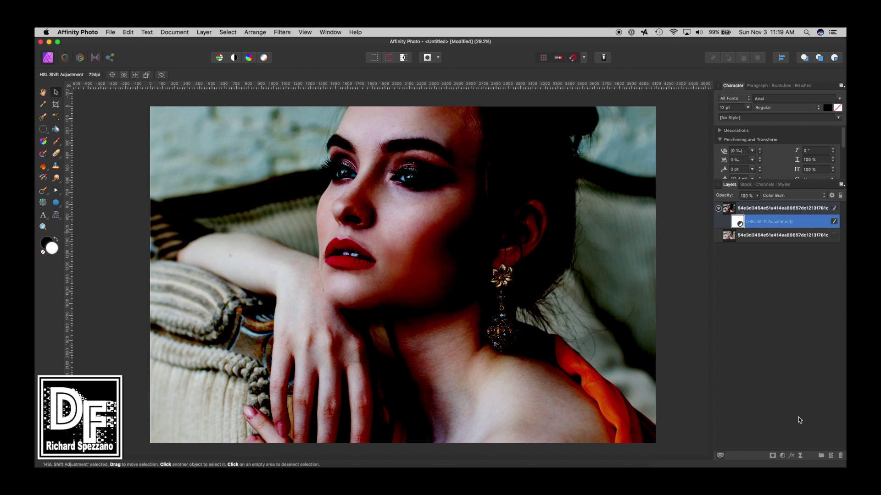
Set the Color Burn HSL adjustment's fill opacity to 14% in Layer Effects.
click(790, 456)
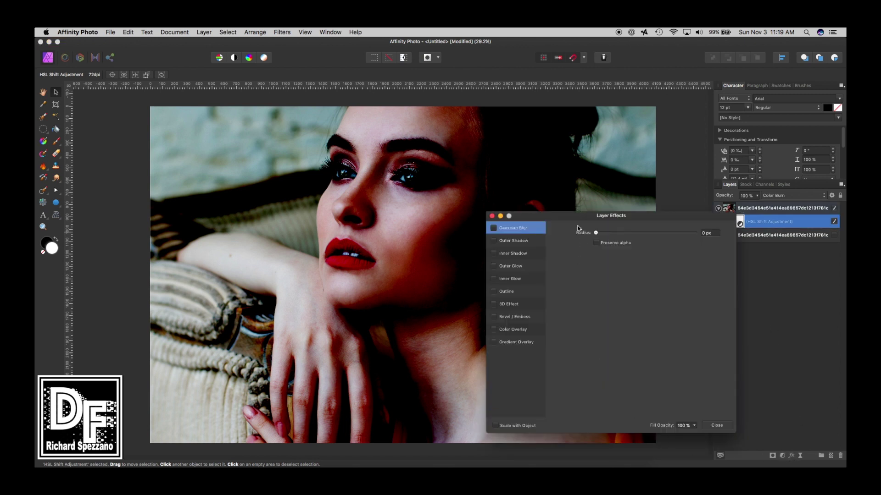
drag(575, 214, 632, 254)
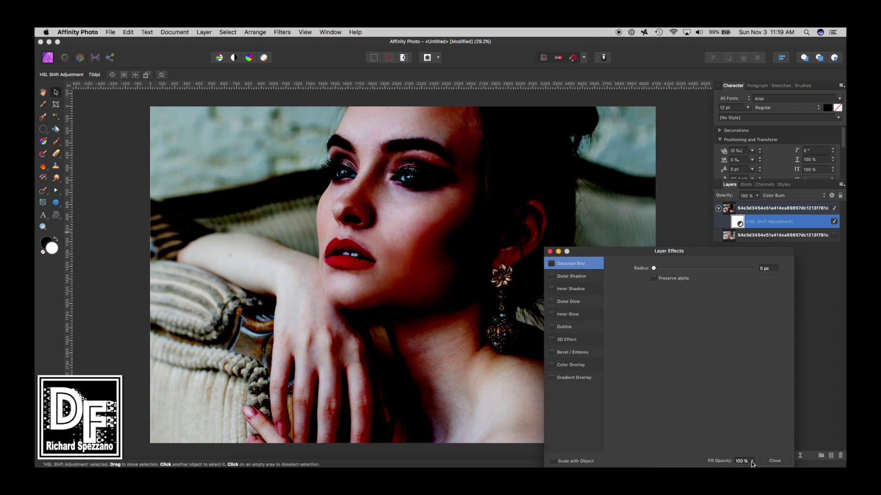
drag(751, 465, 685, 463)
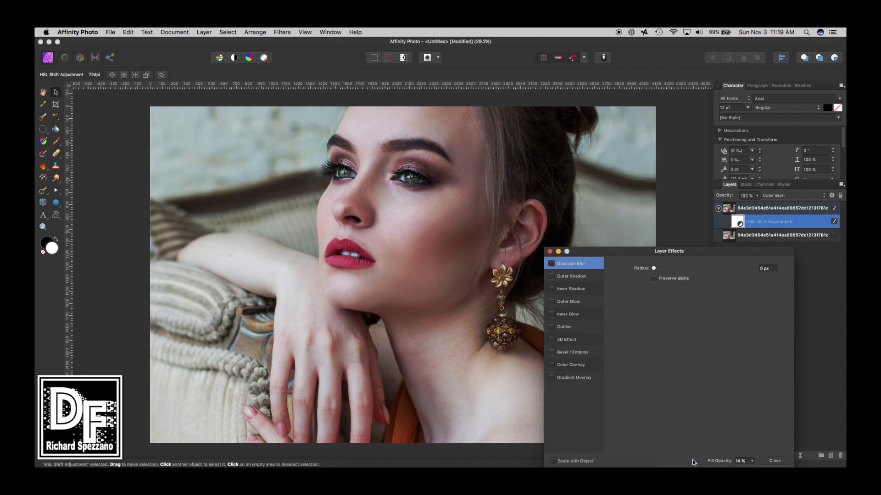
mouse_move(607, 254)
mouse_down()
mouse_move(601, 248)
mouse_move(611, 247)
mouse_up()
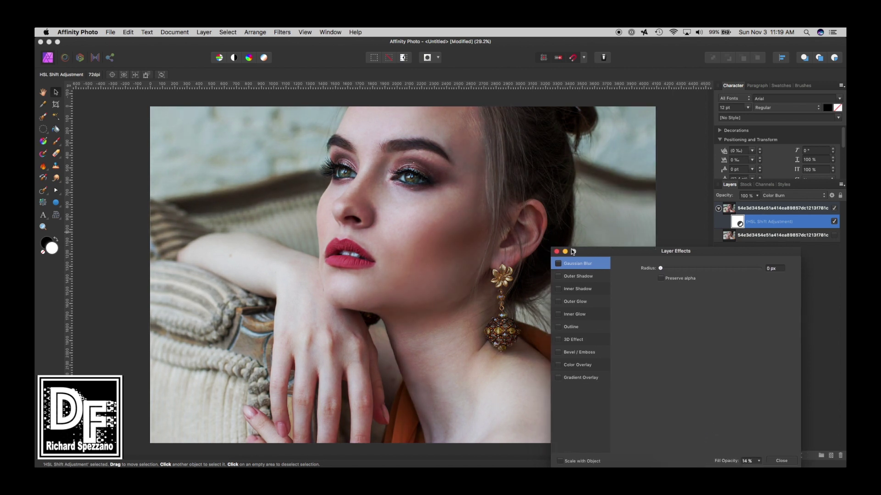
click(560, 252)
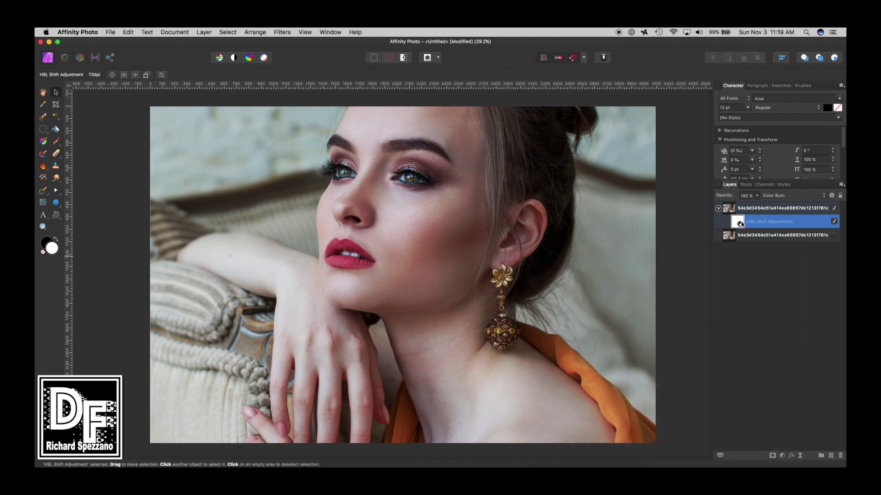
Add a second HSL adjustment blended as Color Dodge and move the Color Burn adjustment to top level.
click(783, 457)
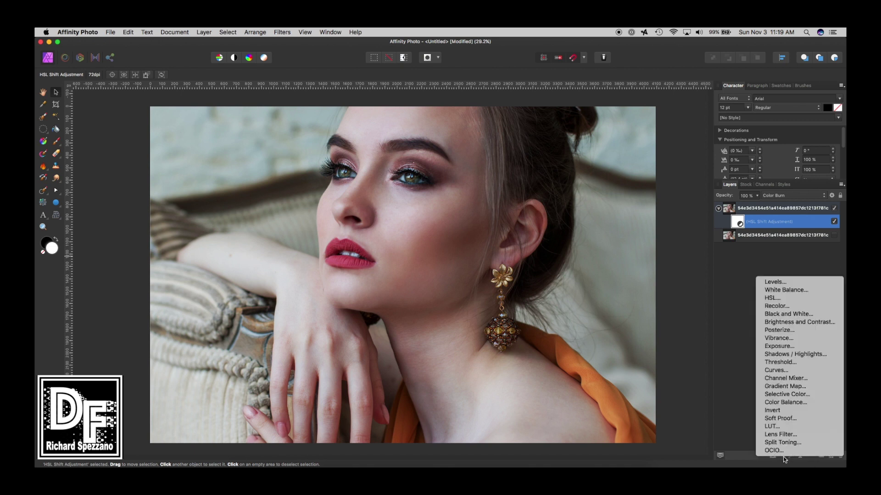
click(772, 298)
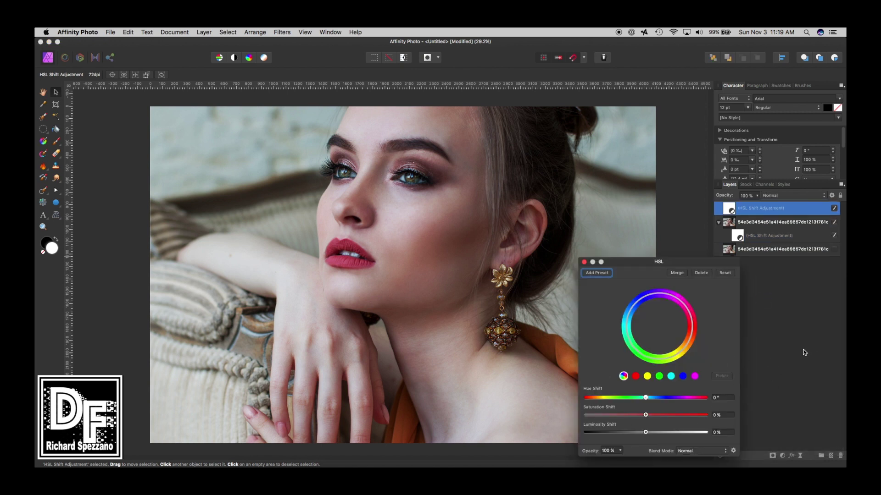
click(714, 452)
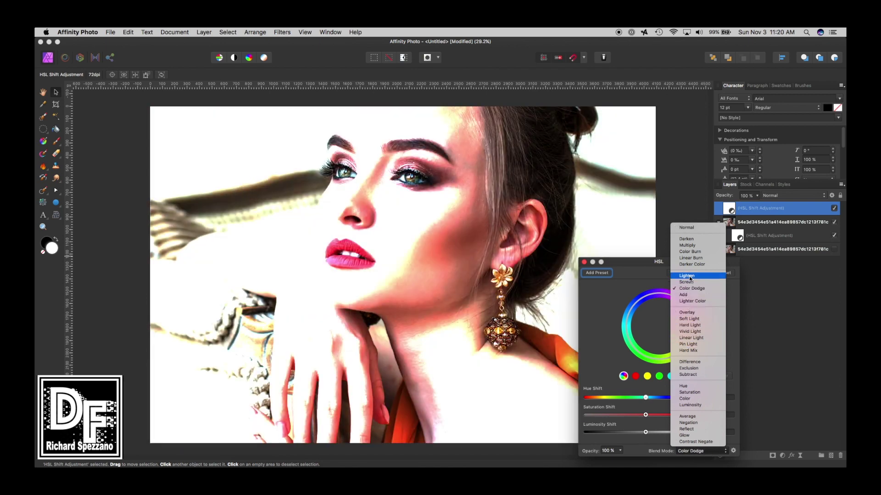
click(691, 288)
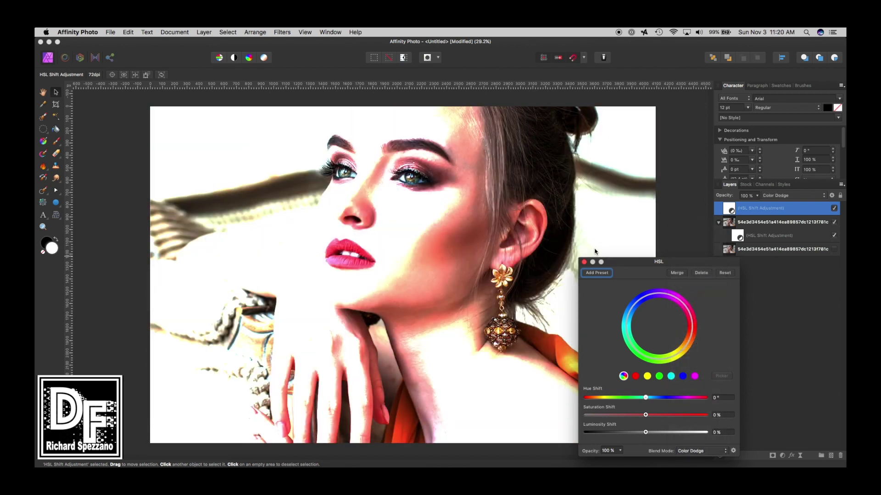
click(584, 263)
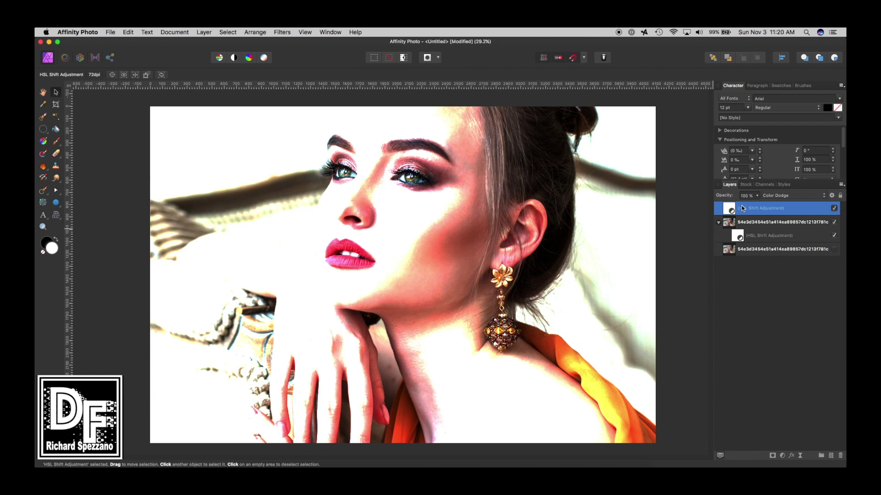
click(735, 236)
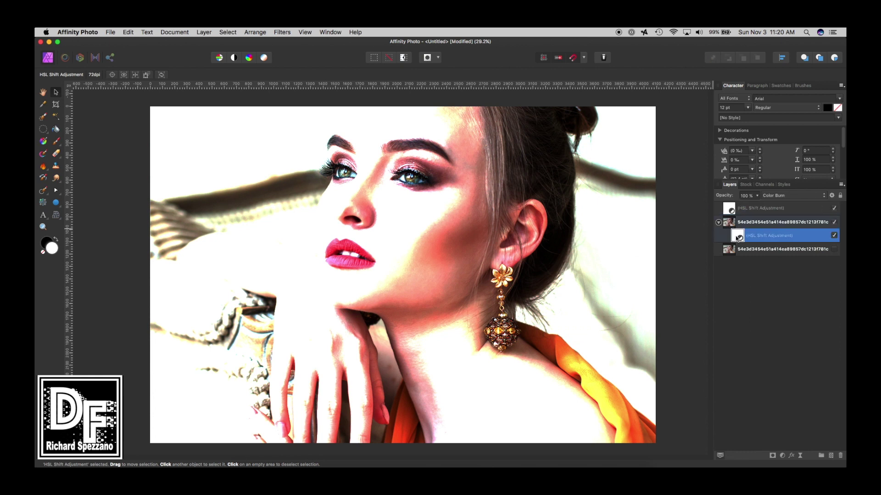
drag(736, 236, 737, 222)
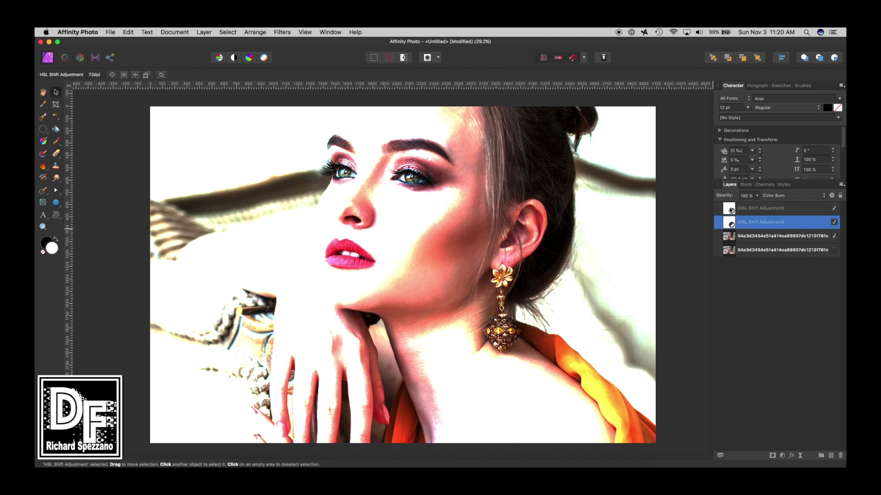
Lower the Color Dodge HSL adjustment's fill opacity in Layer Effects.
click(765, 206)
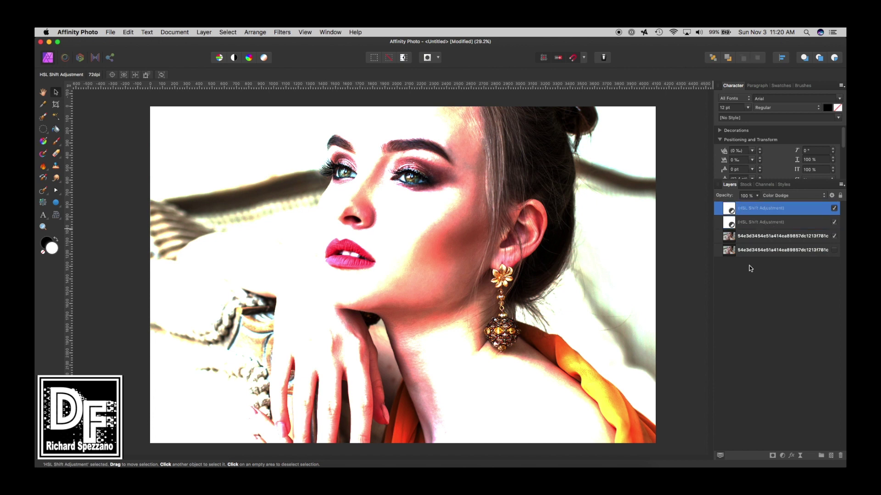
click(793, 456)
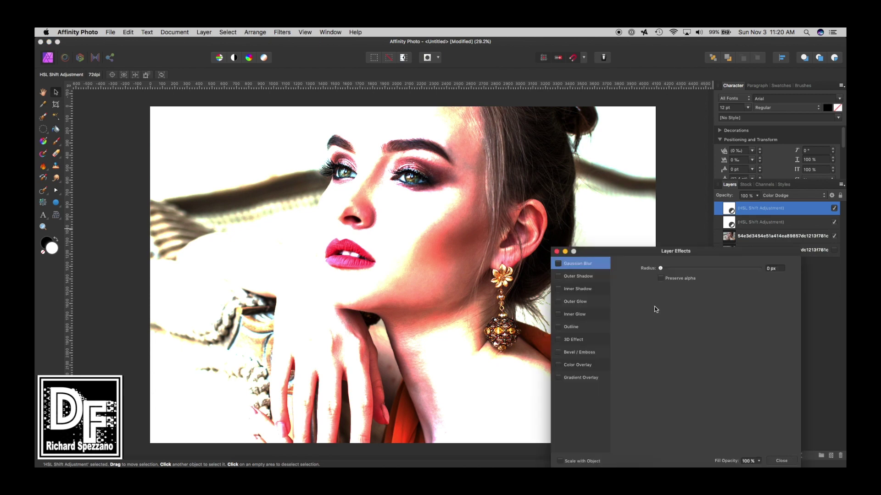
click(759, 461)
mouse_move(758, 462)
mouse_down()
mouse_move(689, 463)
mouse_move(705, 463)
mouse_up()
click(556, 251)
click(557, 251)
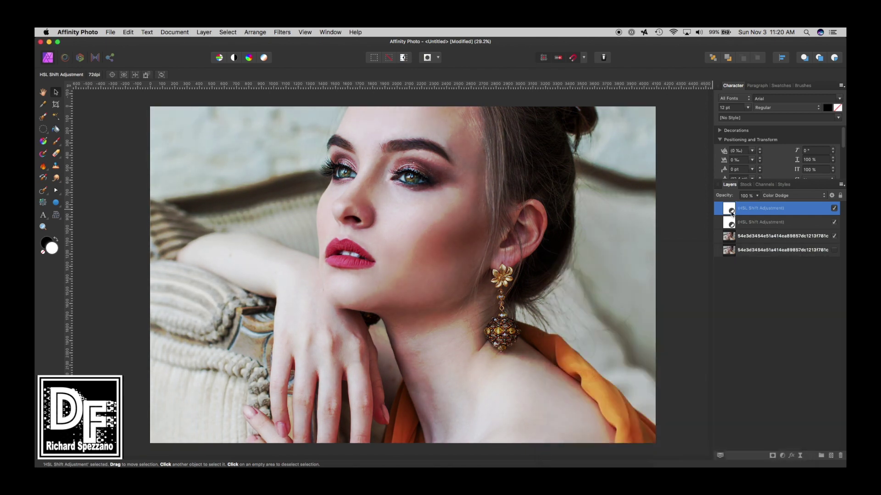
Group the Color Burn and Color Dodge HSL Shift layers and expand the group.
shift+click(727, 222)
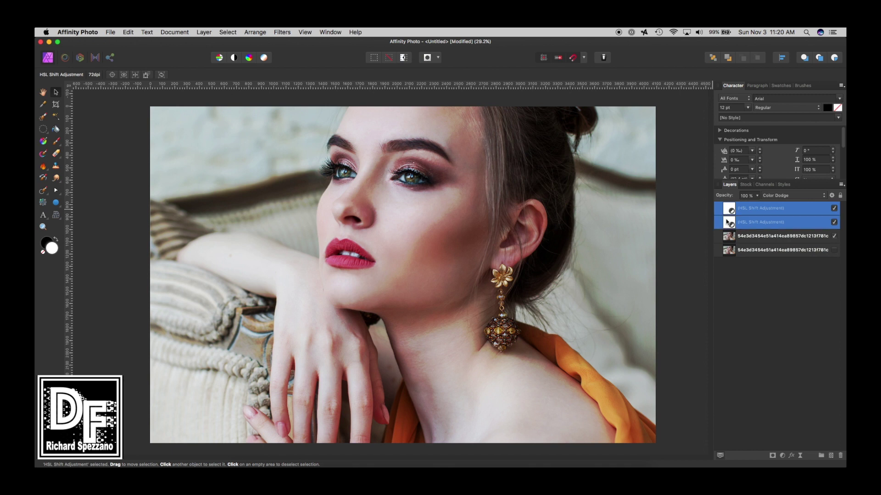
key(super+g)
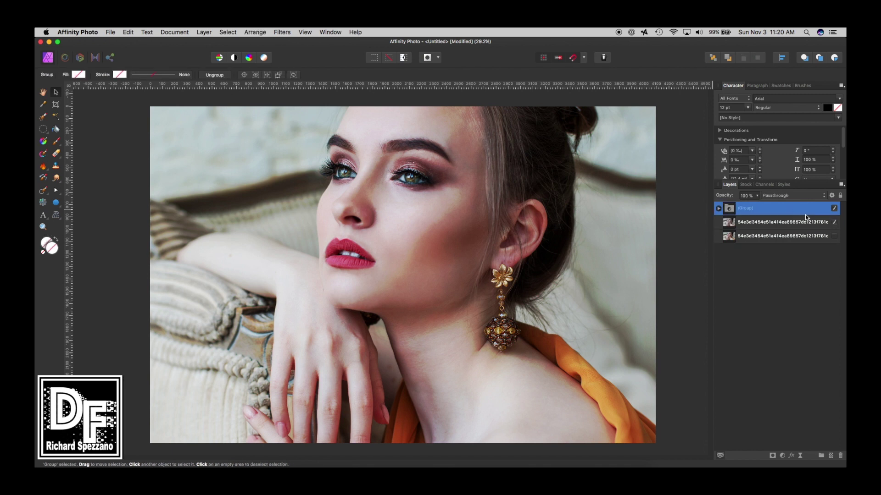
click(834, 209)
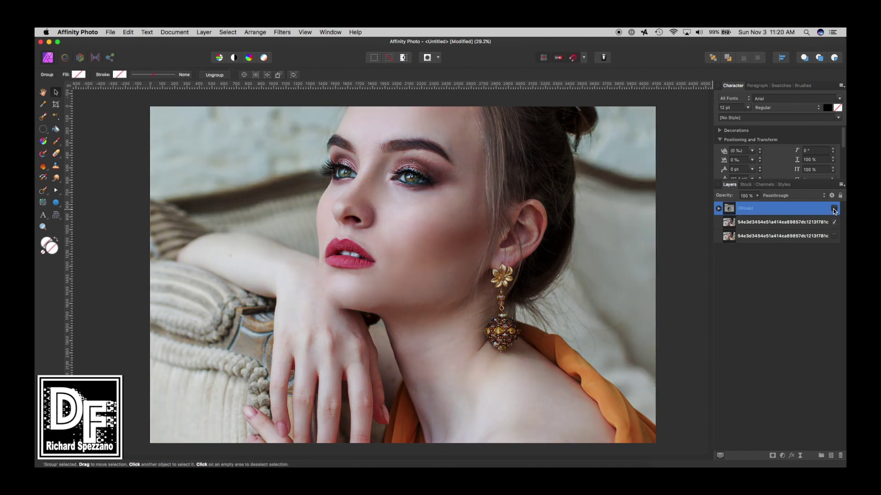
click(834, 208)
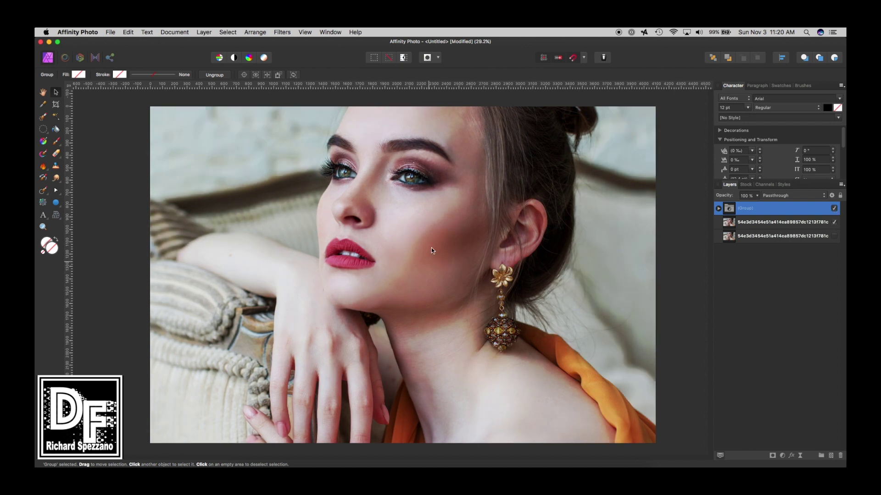
click(719, 208)
click(735, 223)
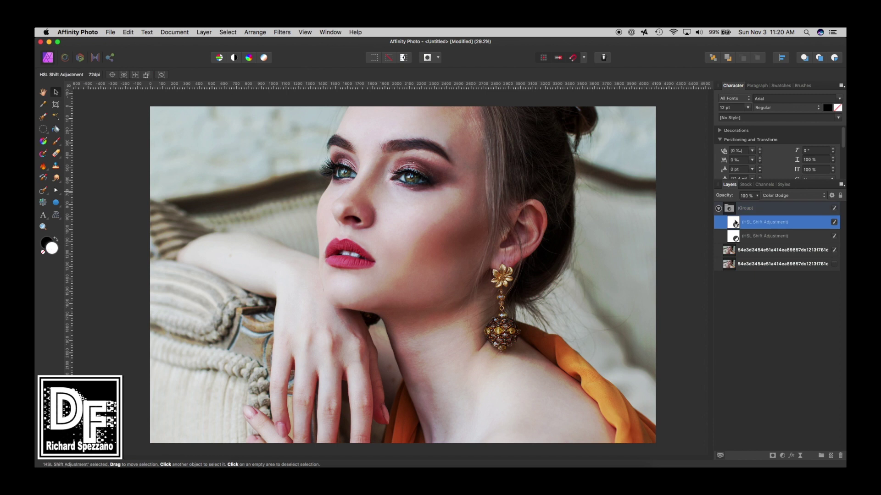
click(736, 237)
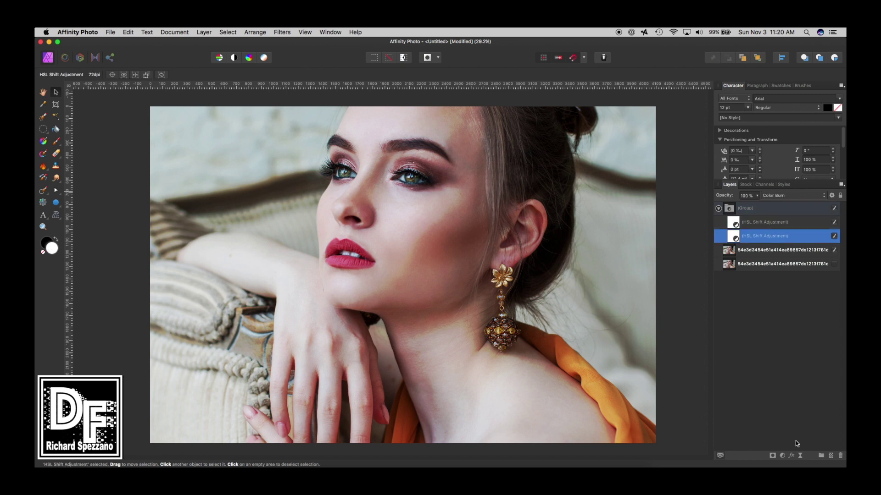
Set the Color Burn adjustment's fill opacity to 7%.
click(792, 455)
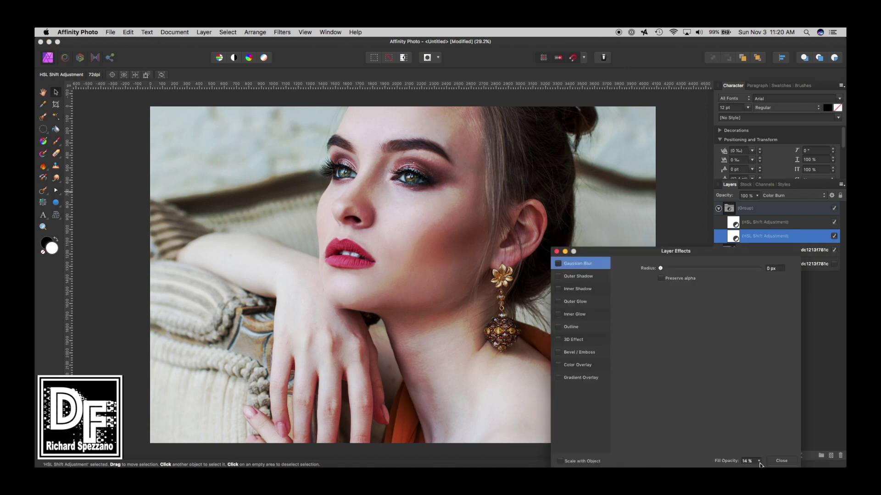
mouse_move(759, 462)
mouse_down()
mouse_move(742, 464)
mouse_move(759, 461)
mouse_up()
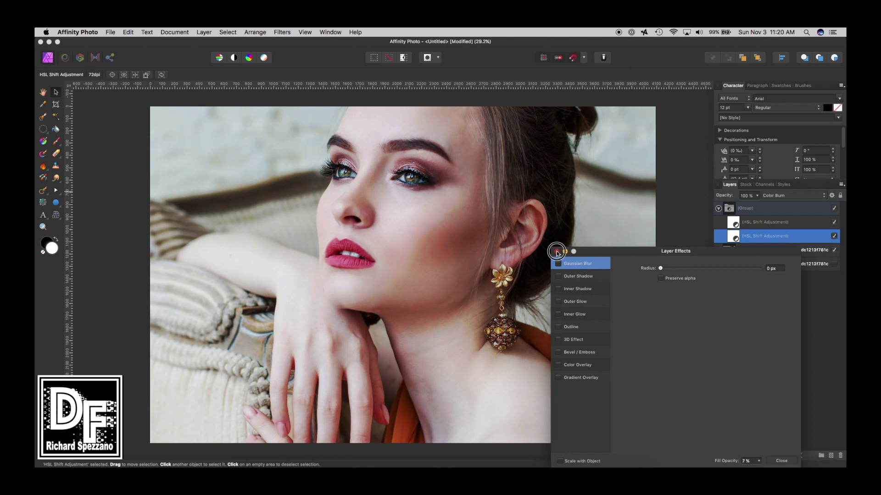
click(557, 252)
Set the Color Dodge adjustment's fill opacity to 7%.
click(734, 224)
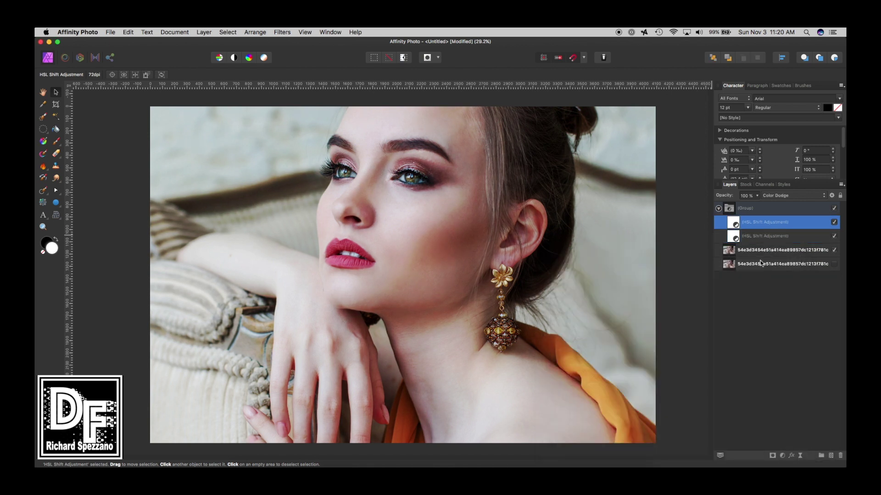
click(792, 456)
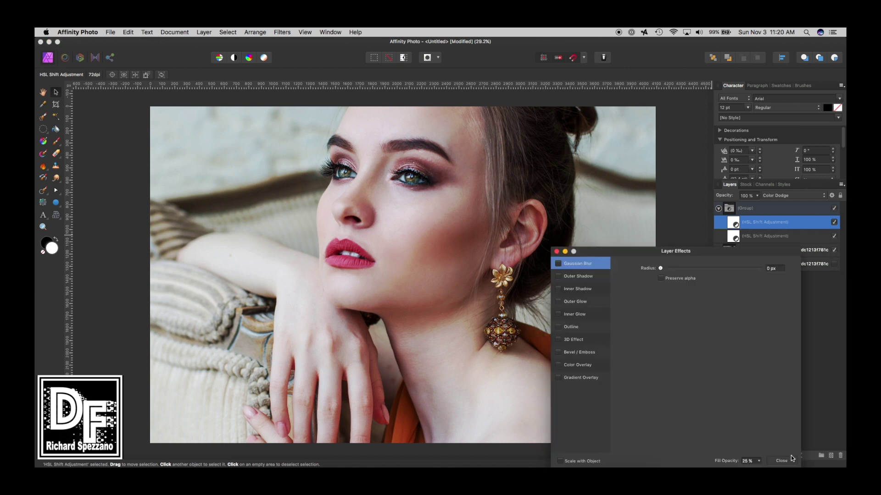
drag(605, 250, 616, 240)
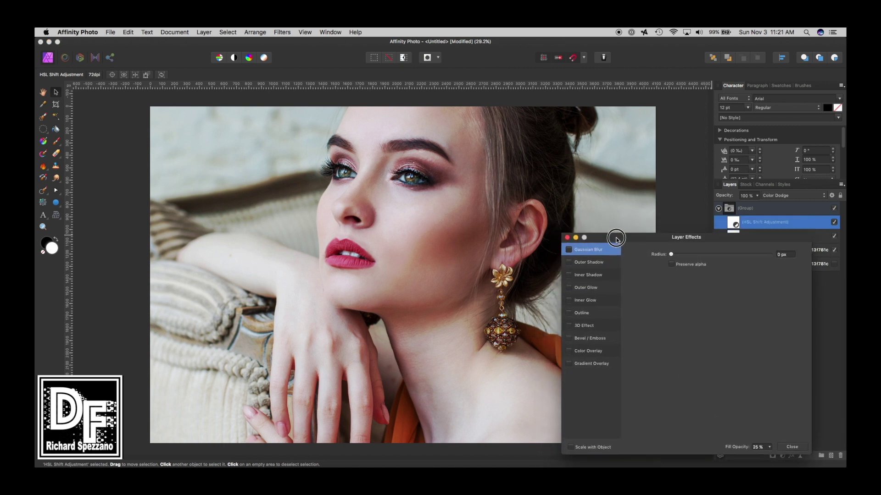
click(769, 447)
mouse_move(769, 455)
mouse_down()
mouse_move(746, 457)
mouse_move(756, 456)
mouse_up()
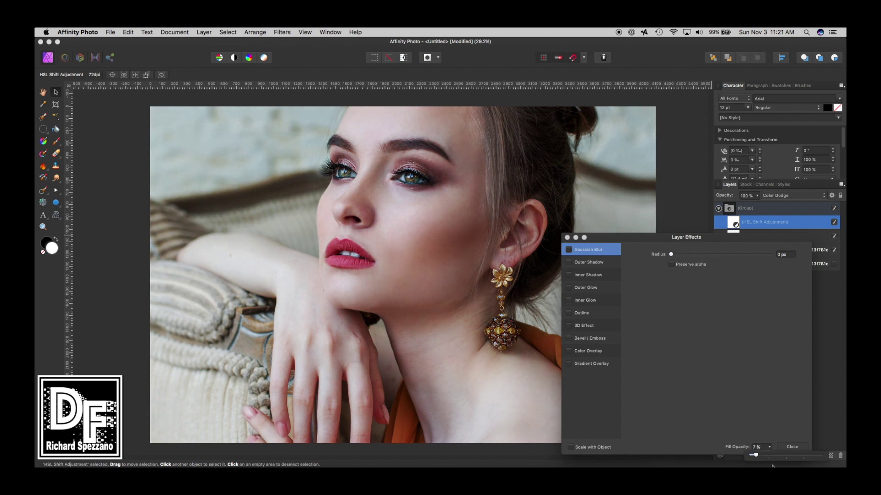
click(568, 238)
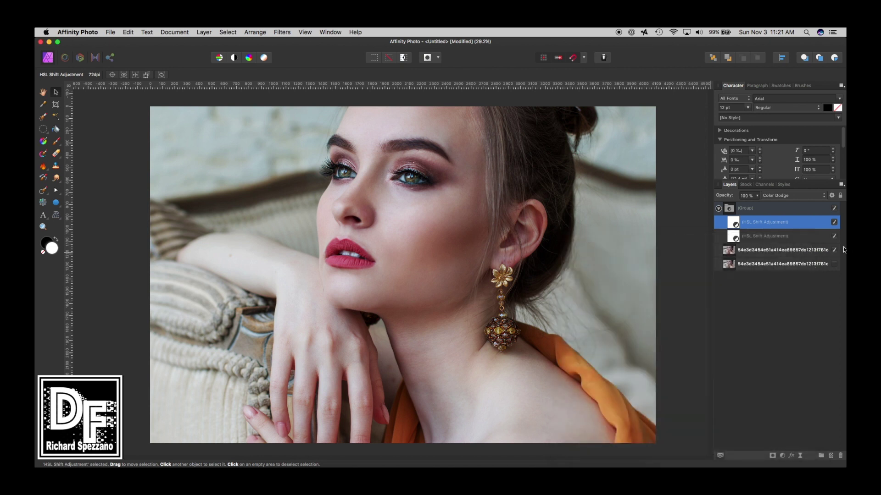
click(834, 209)
click(835, 209)
click(43, 226)
click(334, 170)
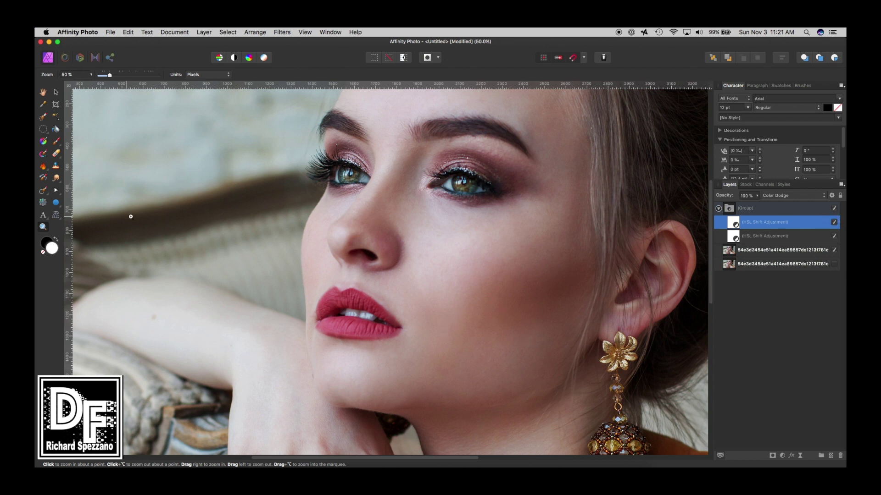
click(834, 209)
scroll(591, 317, down, 3)
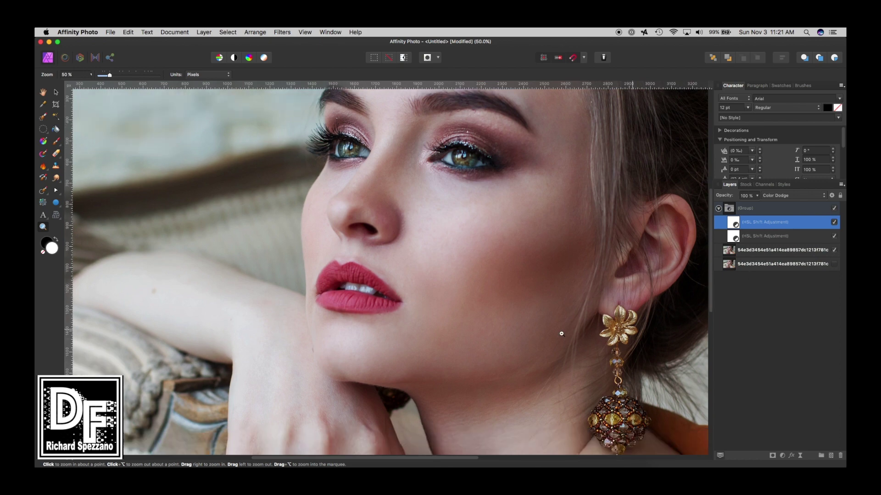
click(43, 92)
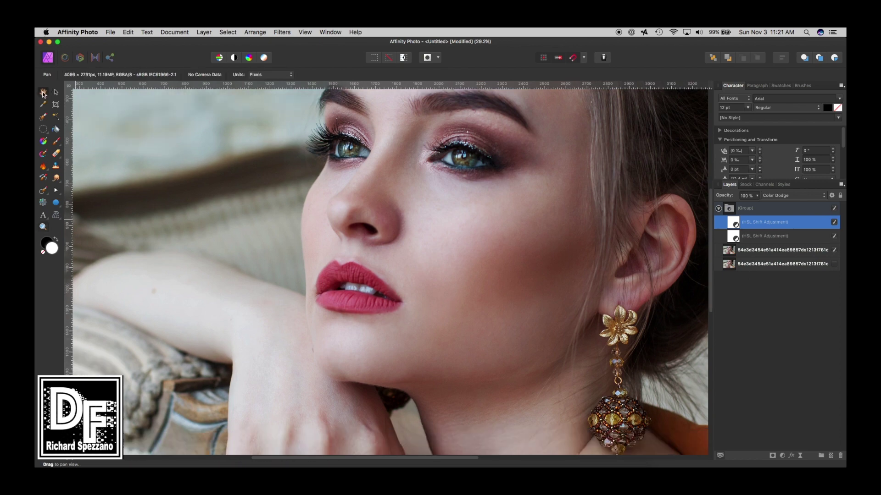
key(super+0)
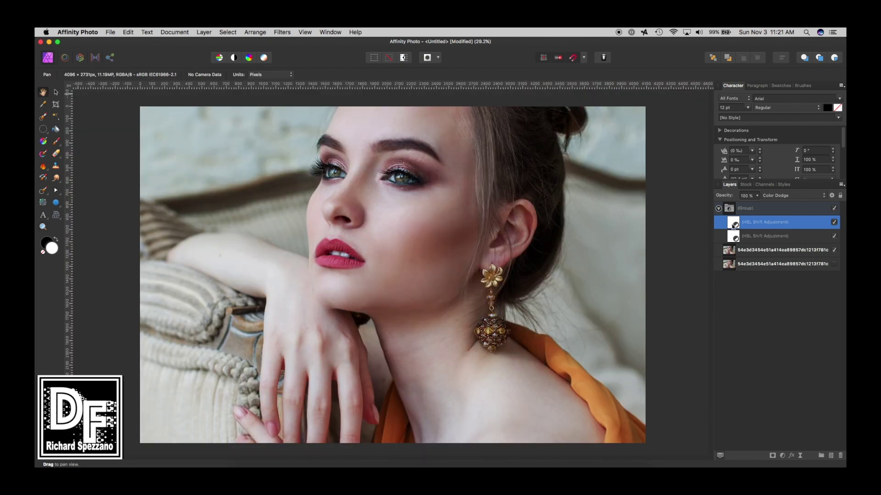
Lower the Color Dodge adjustment's fill opacity to 4%.
click(732, 238)
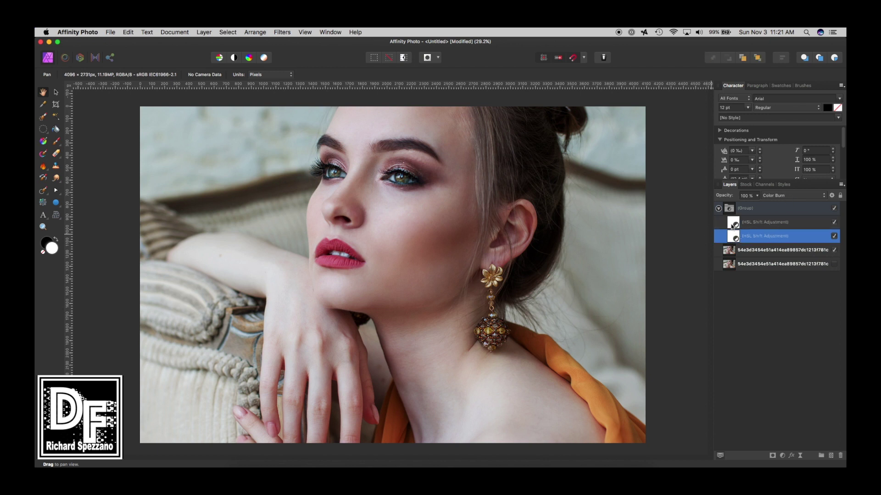
click(731, 224)
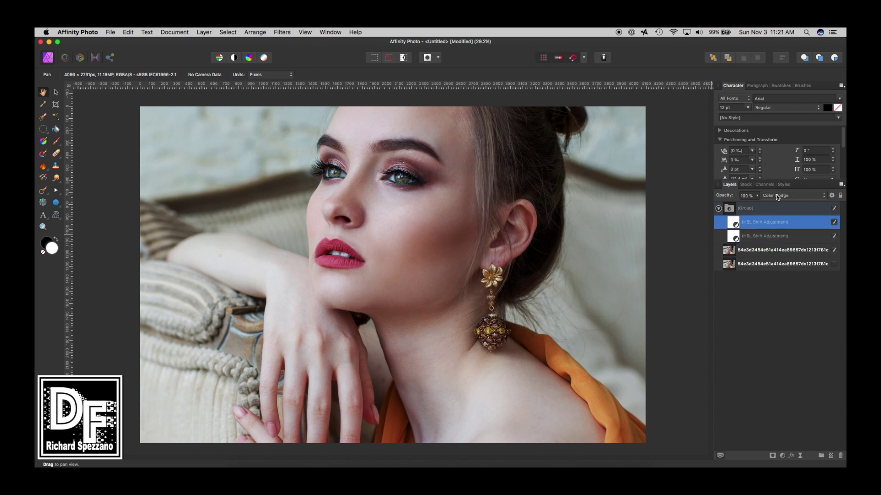
click(791, 456)
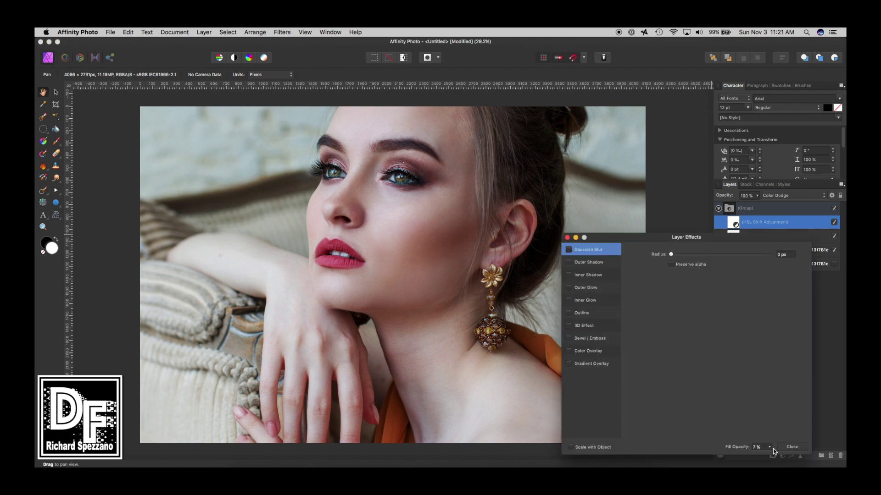
click(769, 447)
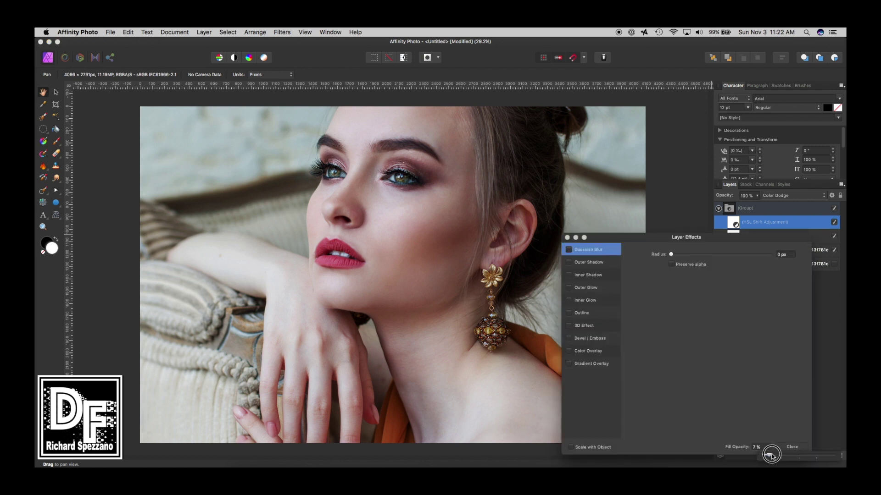
mouse_move(771, 455)
mouse_down()
mouse_move(780, 454)
mouse_move(770, 454)
mouse_up()
click(567, 237)
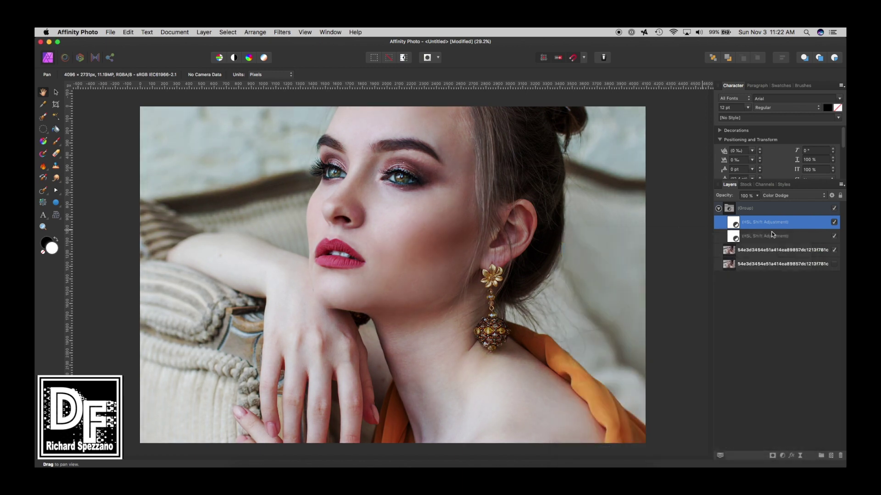
Fine-tune the Color Burn adjustment's fill opacity to about 8%.
click(734, 237)
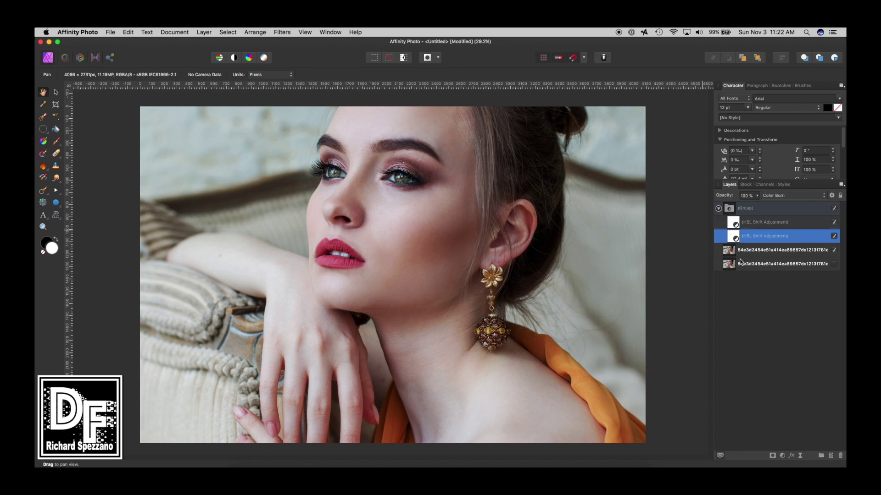
click(791, 455)
click(770, 447)
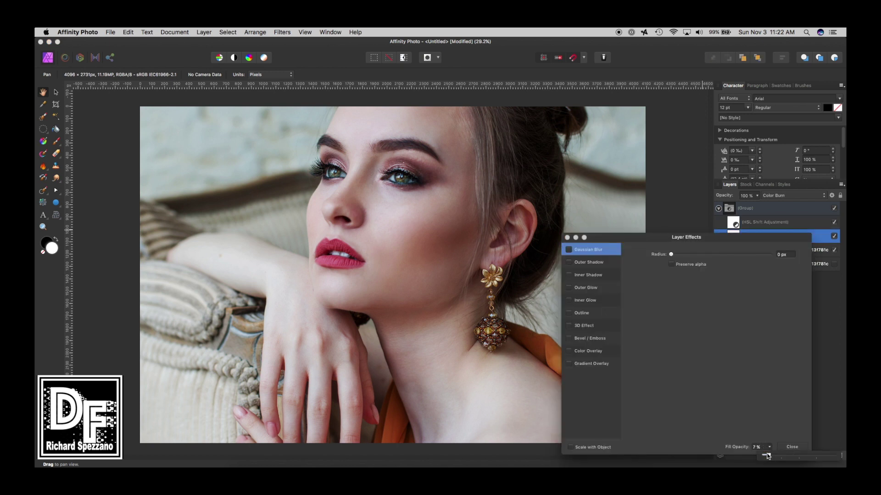
mouse_move(768, 455)
mouse_down()
mouse_move(761, 456)
mouse_move(801, 454)
mouse_move(765, 458)
mouse_up()
Close Layer Effects, toggle the adjustment group off and on to compare, and select the Move tool.
click(786, 448)
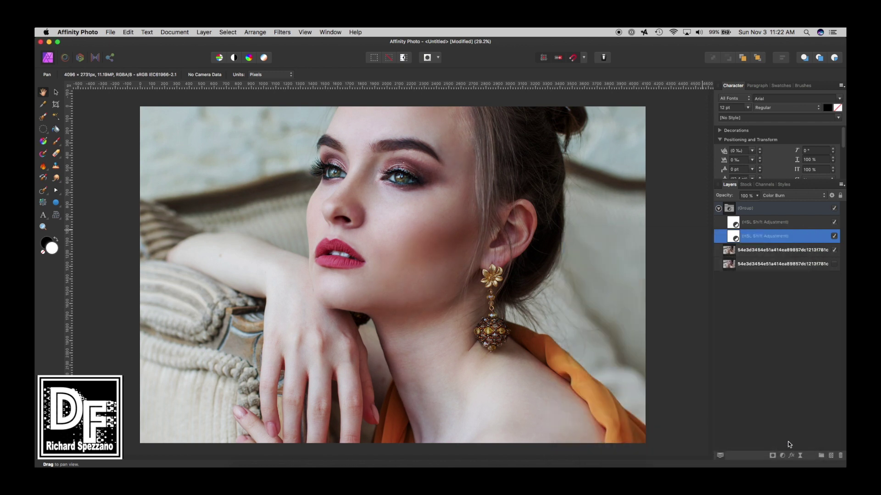
click(835, 209)
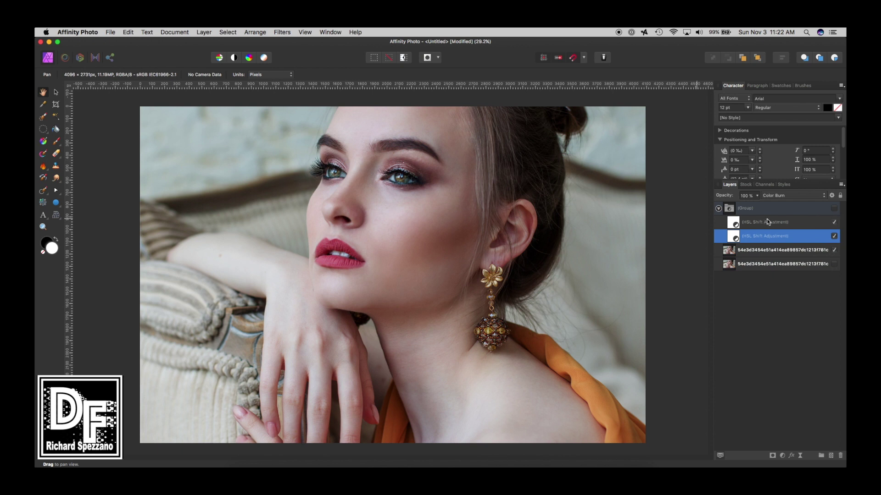
click(835, 209)
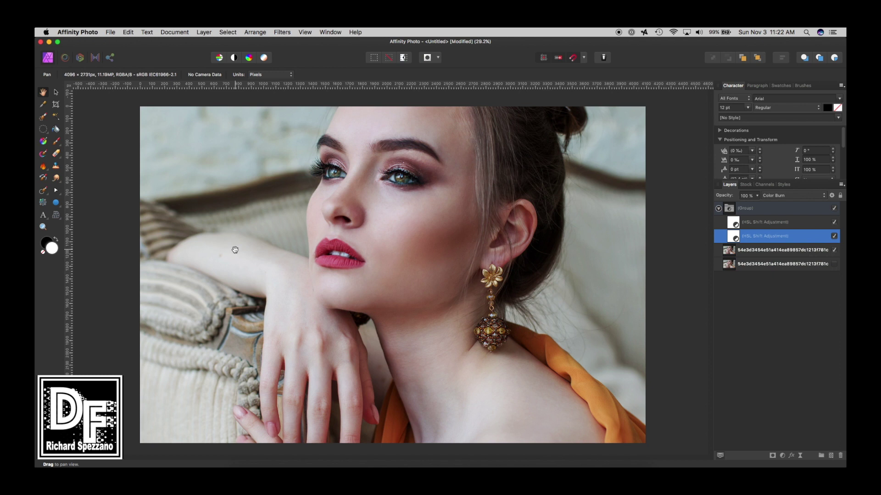
click(55, 92)
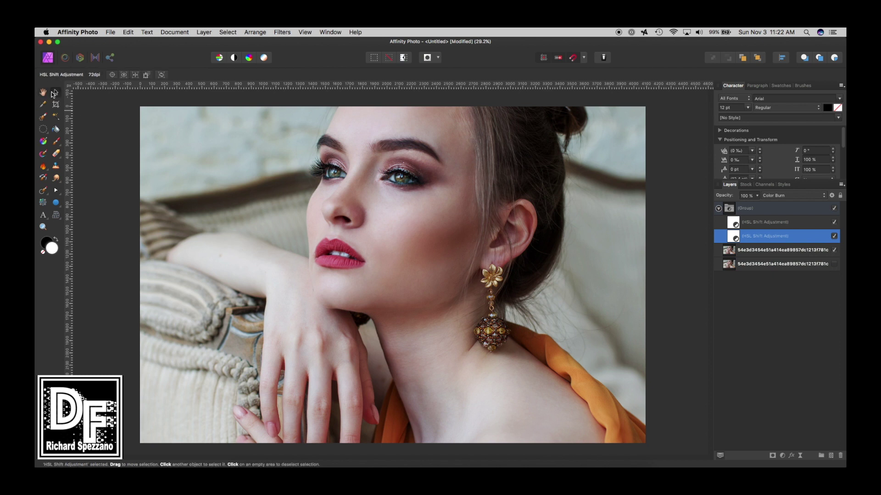